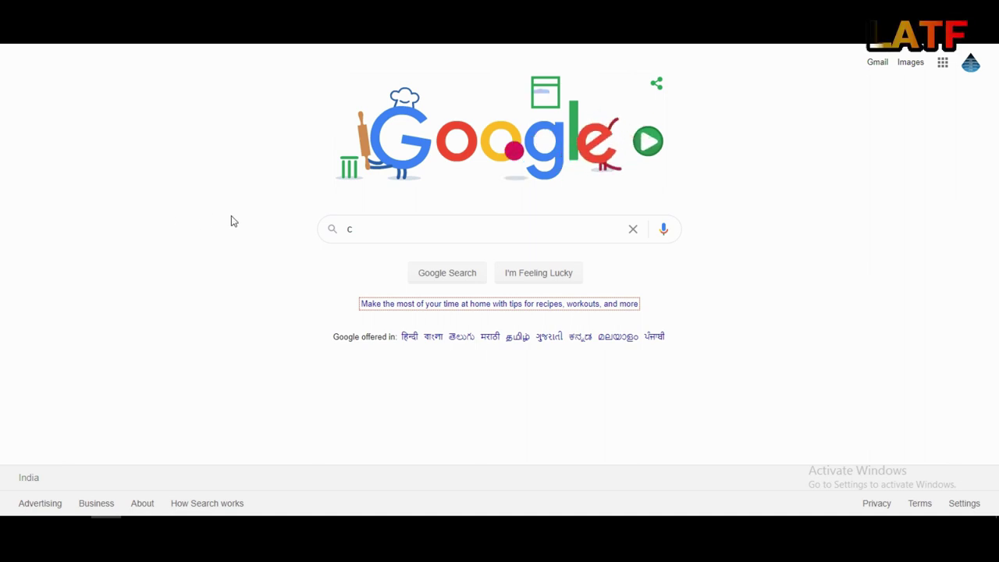
Search Google for 'cisco packet tracer' and open the Networking Academy course result
{"action": "left_click", "coordinate": [370, 232]}
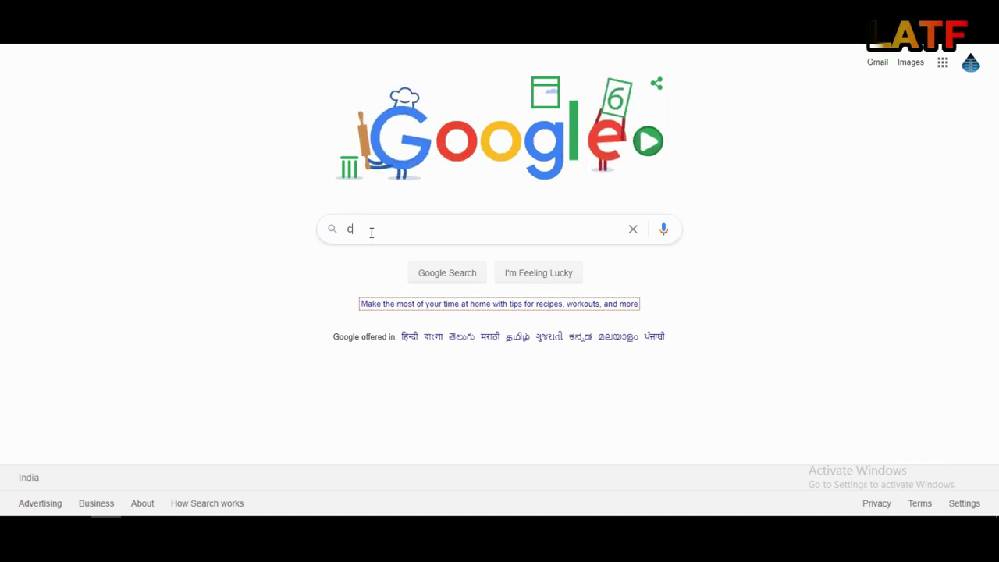
{"action": "type", "text": "isc"}
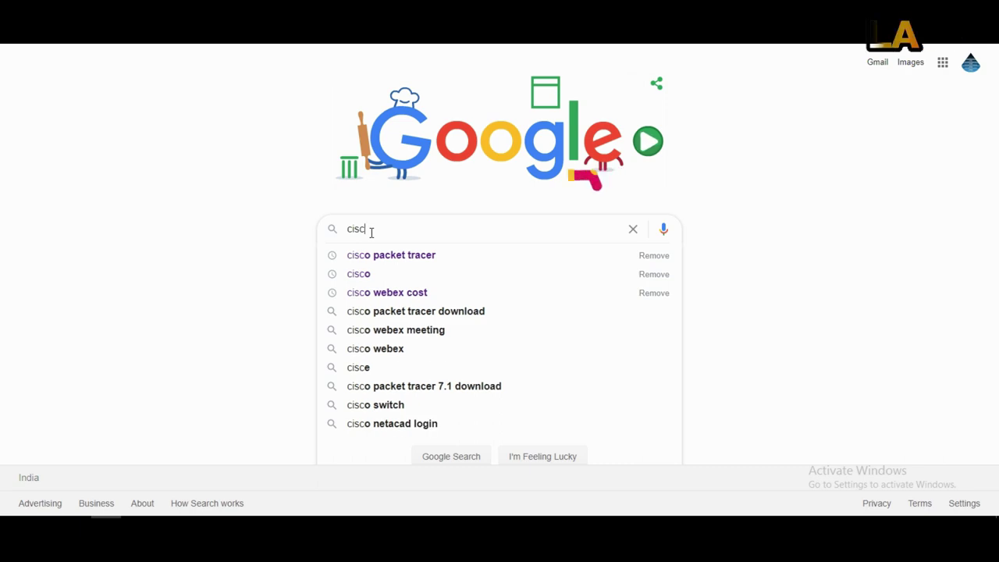
{"action": "left_click", "coordinate": [371, 255]}
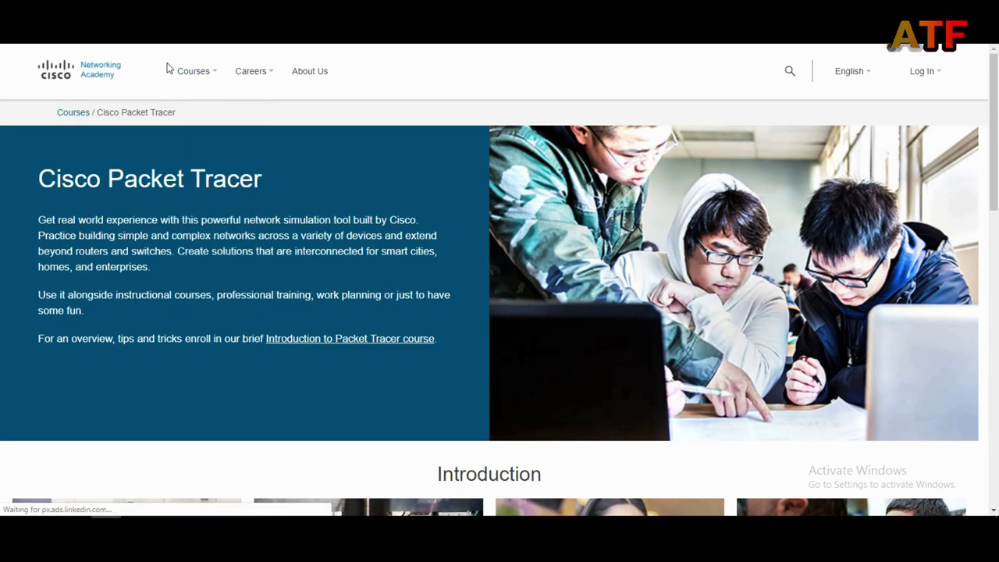
Go from About Us to the academy sign-in through the Log In menu's Login option
{"action": "left_click", "coordinate": [328, 71]}
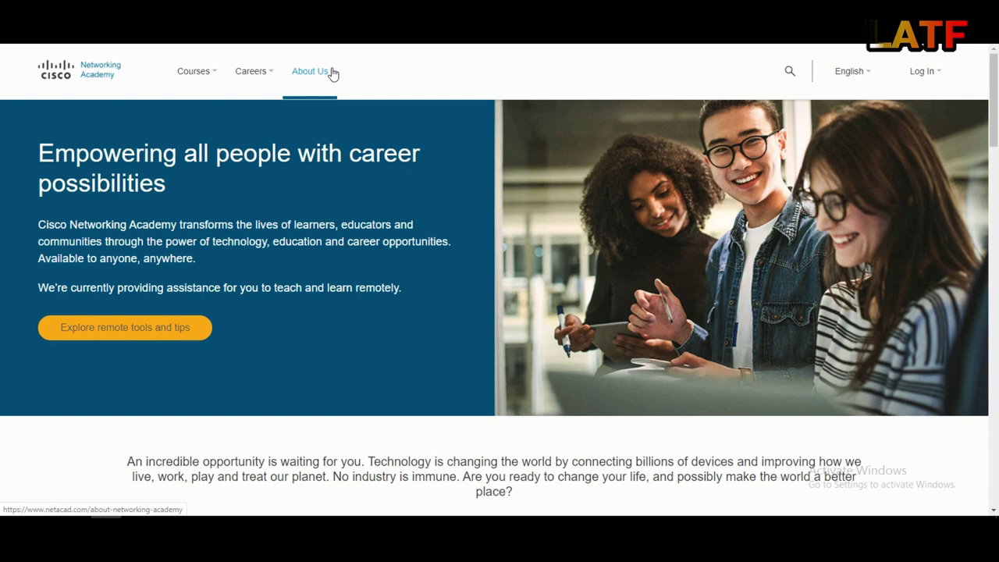
{"action": "left_click", "coordinate": [921, 71]}
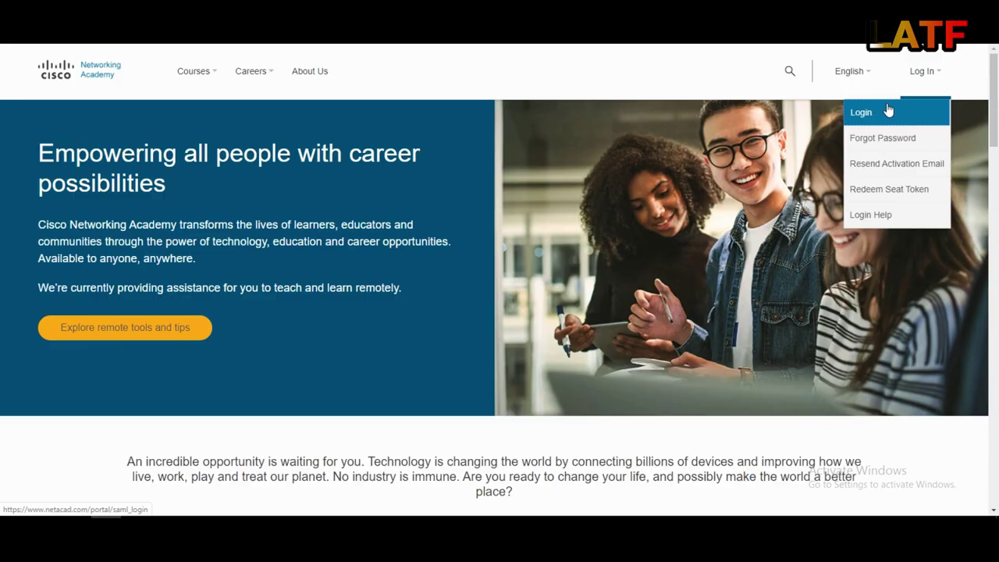
{"action": "left_click", "coordinate": [851, 114]}
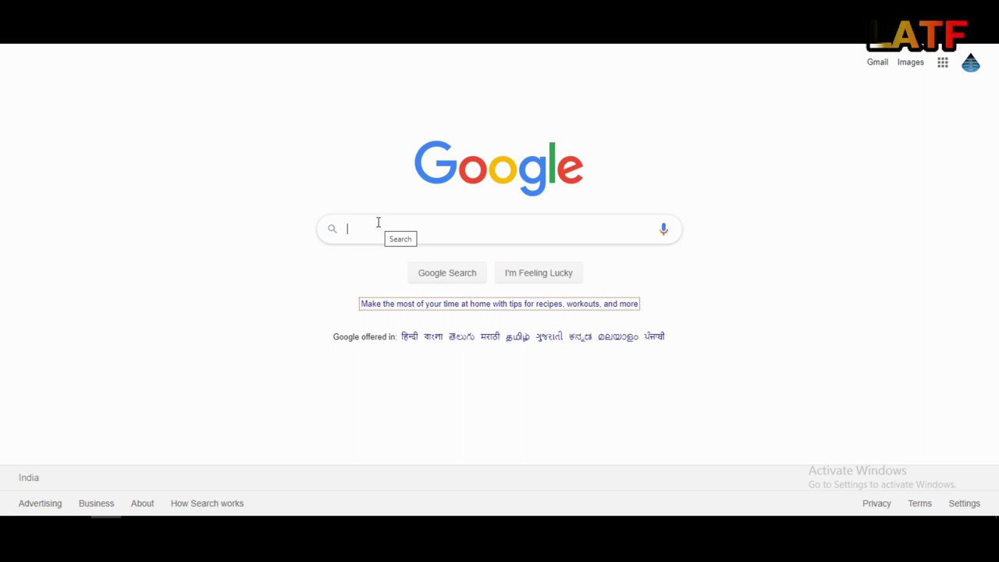
Search Google for 'cisco' and open the Cisco India homepage
{"action": "type", "text": "cisco"}
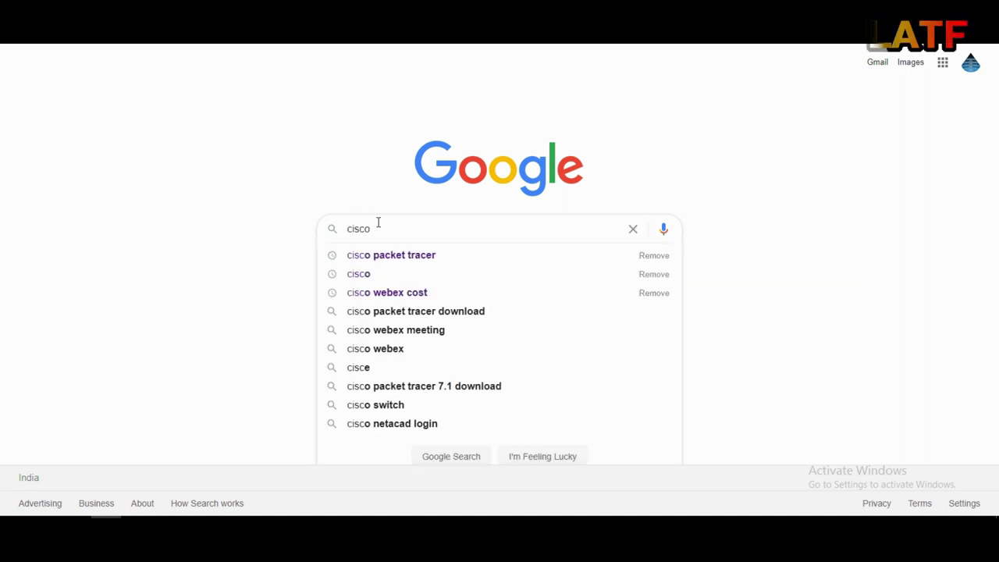
{"action": "key", "text": "Return"}
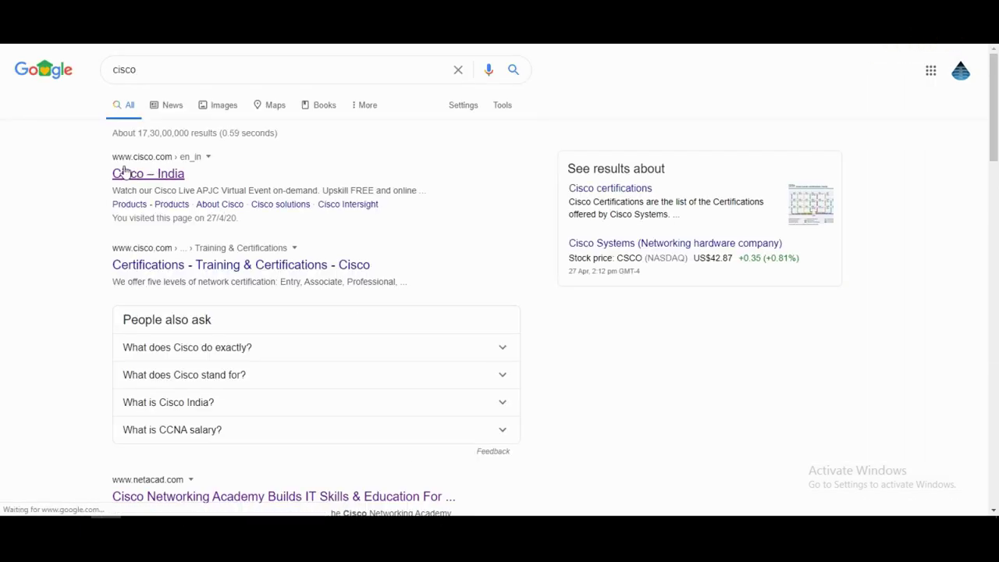
{"action": "left_click", "coordinate": [127, 170]}
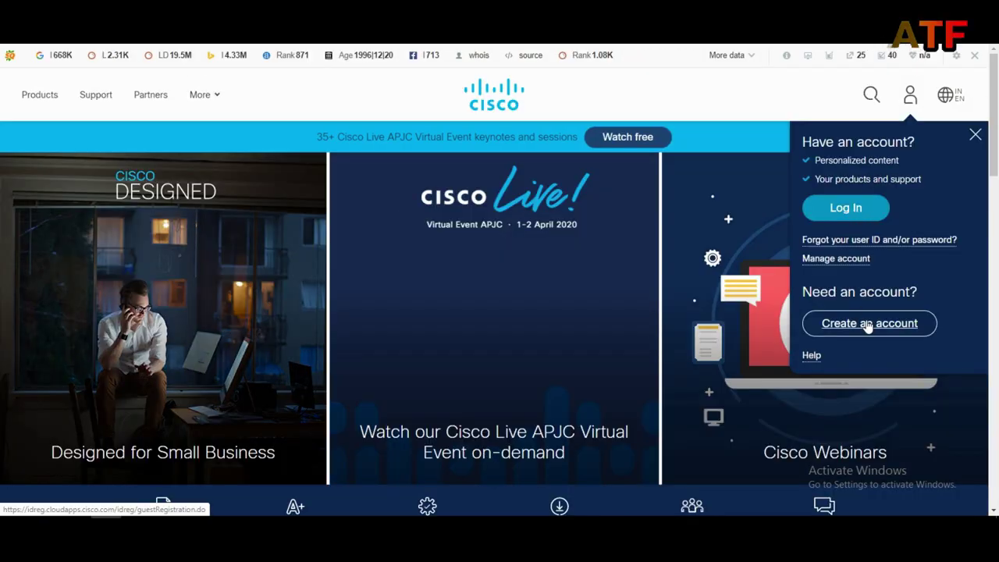
Open the Create Account registration form from the account icon and scroll through it
{"action": "left_click", "coordinate": [859, 322]}
{"action": "scroll", "coordinate": [333, 212], "scroll_direction": "down", "scroll_amount": 3}
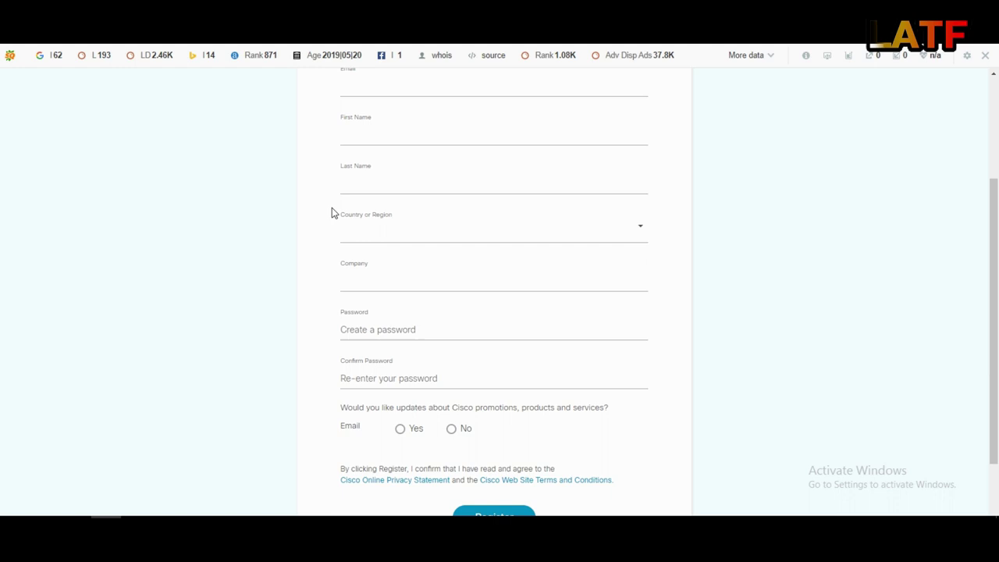
{"action": "scroll", "coordinate": [339, 219], "scroll_direction": "up", "scroll_amount": 2}
{"action": "scroll", "coordinate": [355, 251], "scroll_direction": "down", "scroll_amount": 2}
{"action": "scroll", "coordinate": [355, 251], "scroll_direction": "down", "scroll_amount": 1}
{"action": "scroll", "coordinate": [361, 283], "scroll_direction": "up", "scroll_amount": 3}
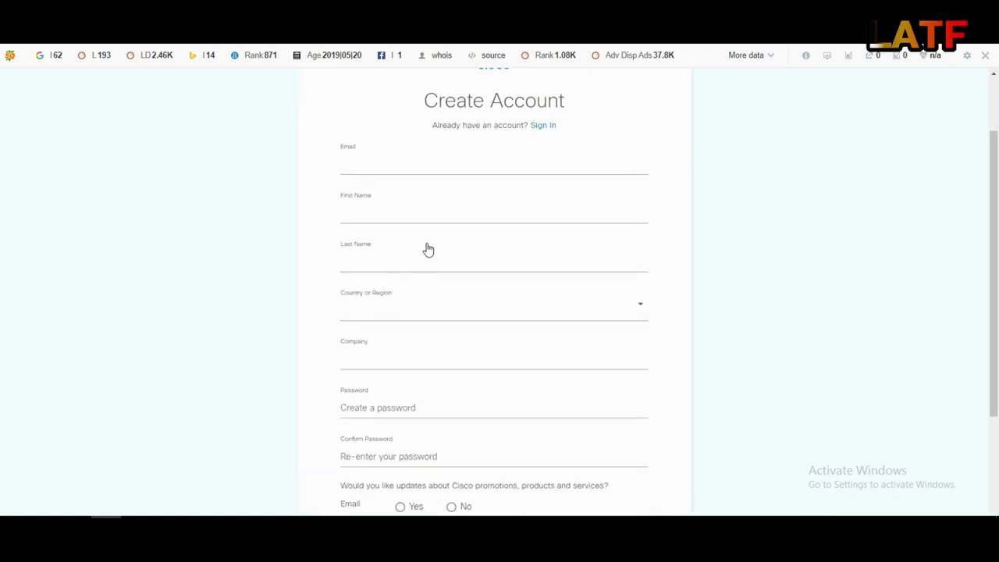
{"action": "scroll", "coordinate": [427, 257], "scroll_direction": "up", "scroll_amount": 1}
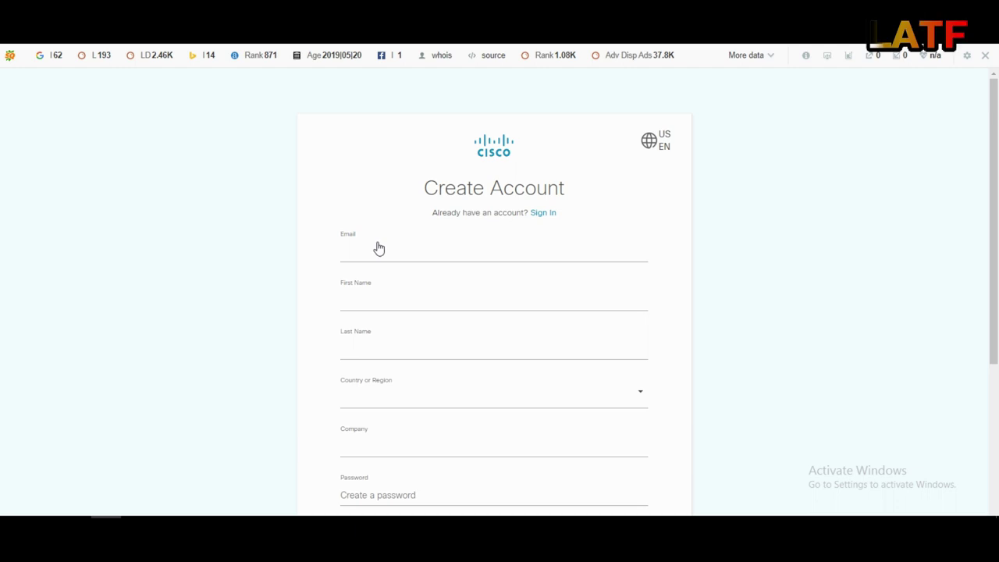
{"action": "scroll", "coordinate": [390, 299], "scroll_direction": "down", "scroll_amount": 1}
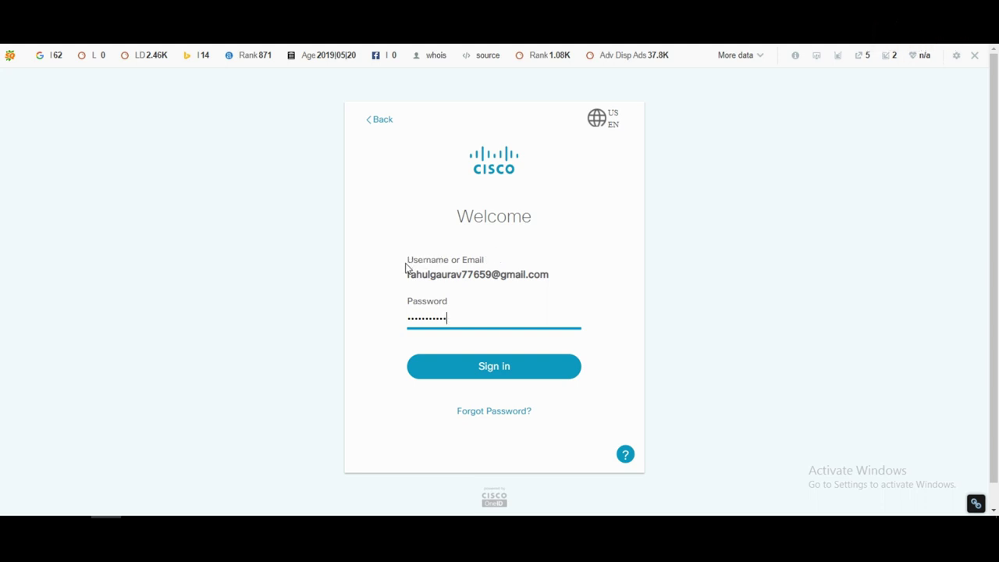
Sign in to Networking Academy using the browser's saved account password
{"action": "left_click_drag", "start_coordinate": [394, 252], "coordinate": [510, 336]}
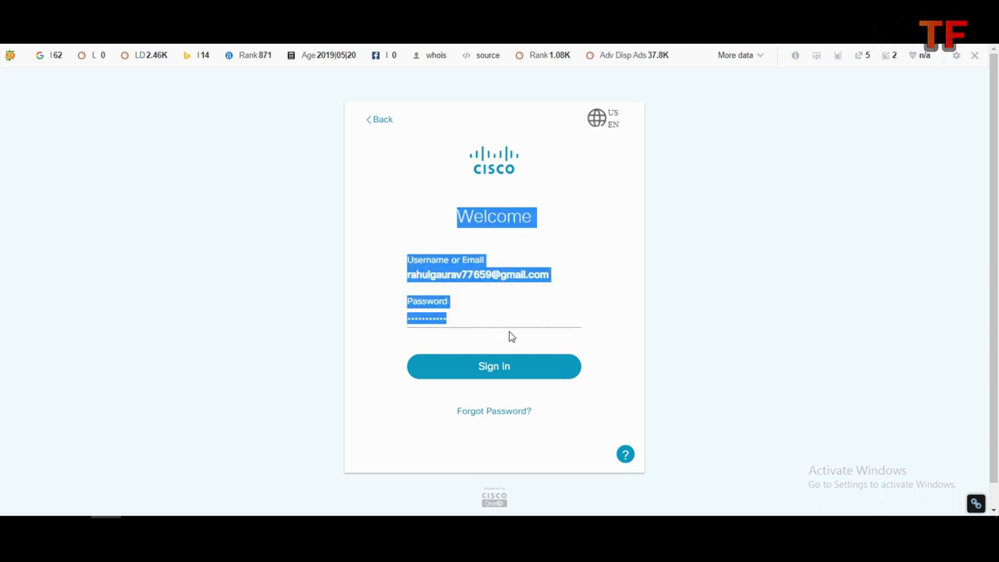
{"action": "left_click", "coordinate": [503, 323]}
{"action": "left_click", "coordinate": [409, 348]}
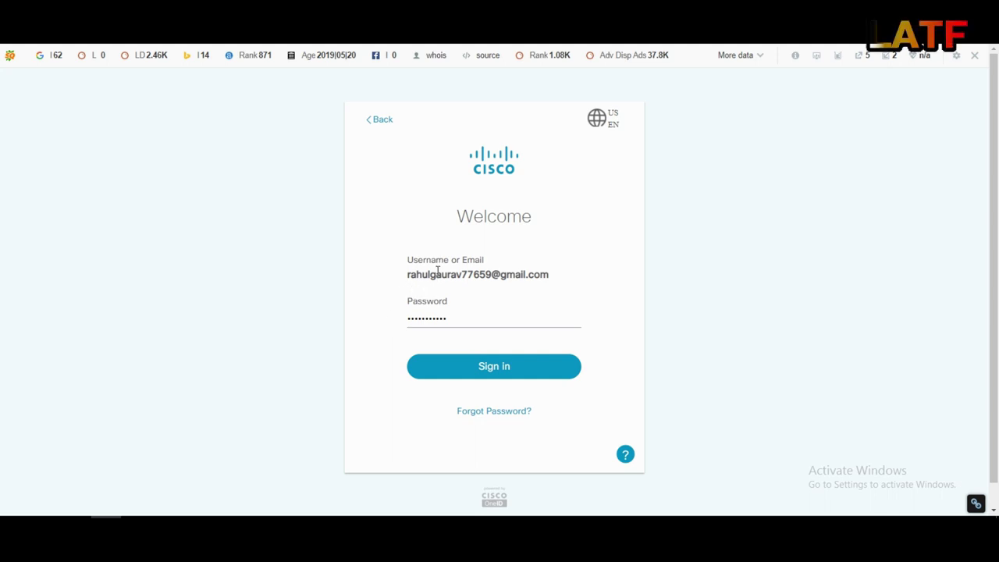
{"action": "left_click", "coordinate": [448, 370]}
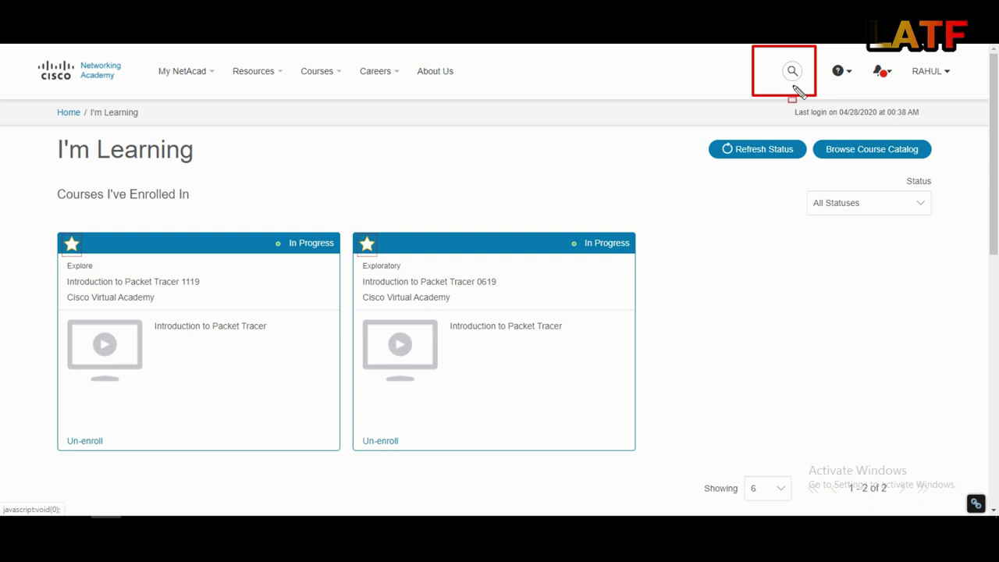
Search the Networking Academy site for 'Packet Tracer'
{"action": "left_click", "coordinate": [792, 72]}
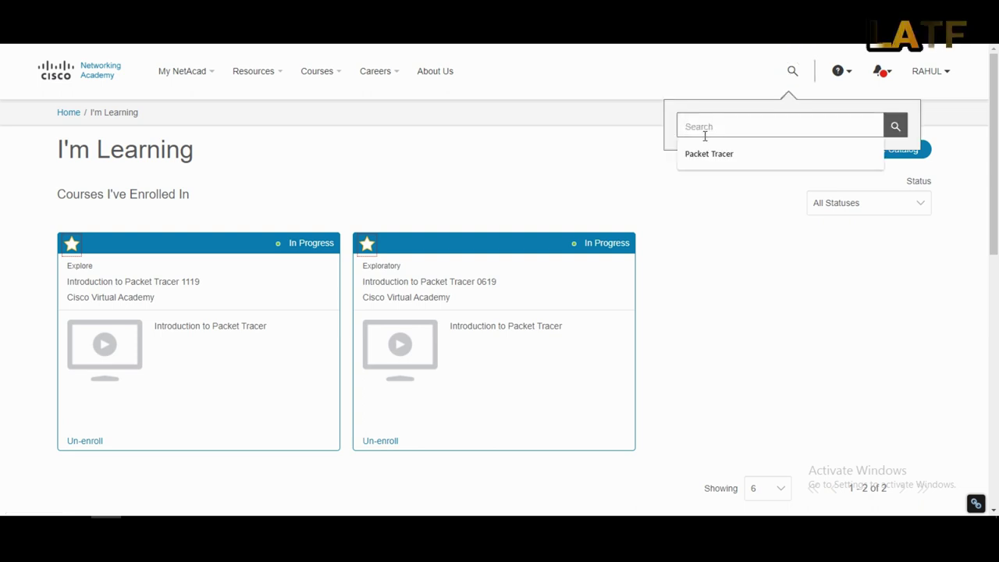
{"action": "left_click", "coordinate": [705, 155]}
{"action": "left_click", "coordinate": [896, 127]}
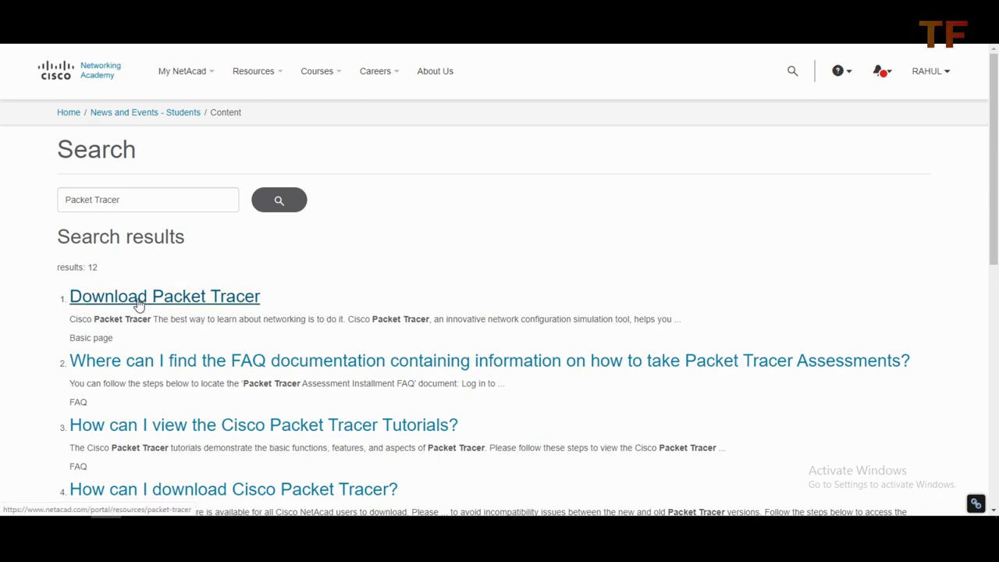
Open the Download Packet Tracer page and download the Windows 7.3.0 64-bit installer
{"action": "left_click", "coordinate": [137, 304]}
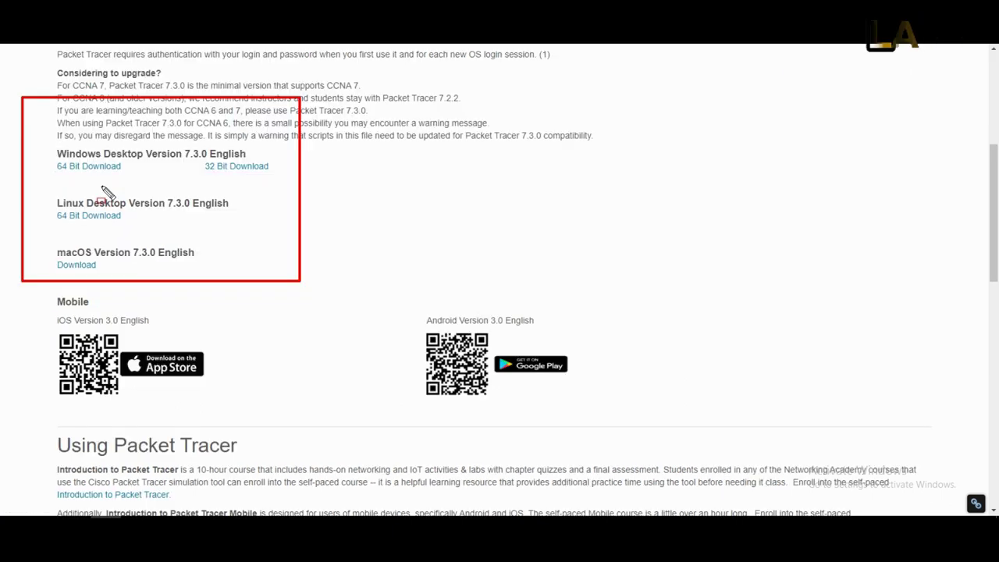
{"action": "left_click", "coordinate": [50, 165]}
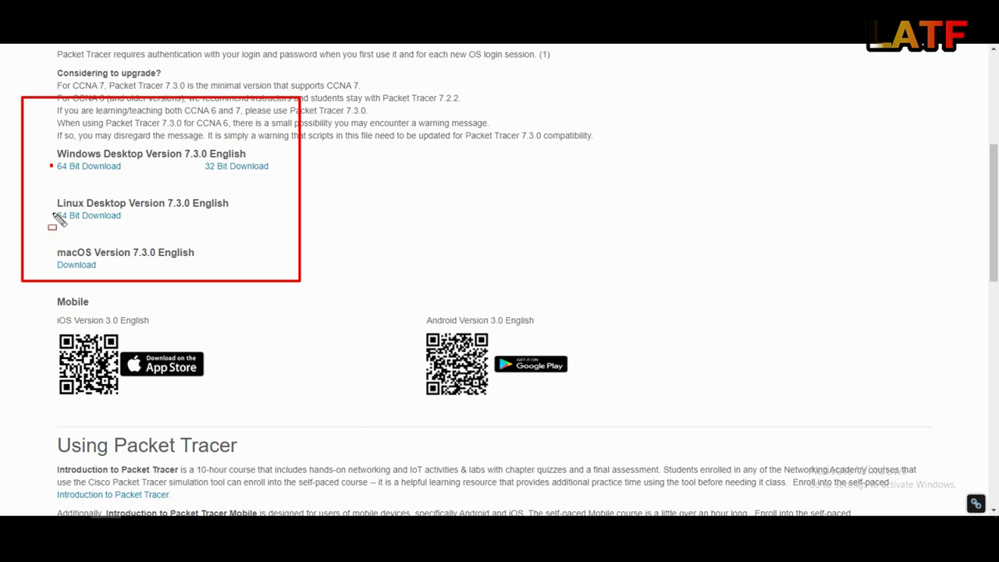
{"action": "left_click", "coordinate": [45, 252]}
{"action": "key", "text": "Escape"}
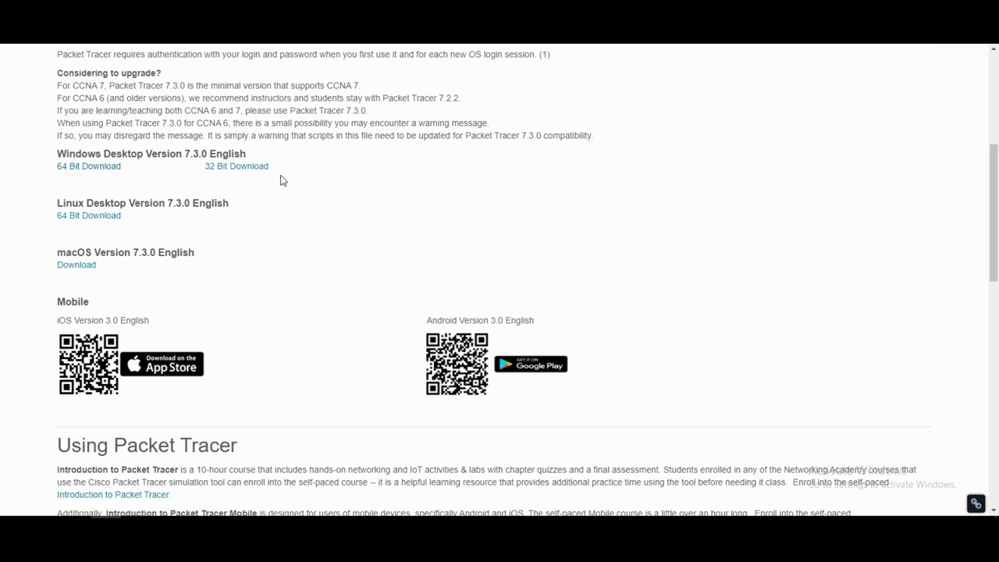
{"action": "left_click", "coordinate": [85, 170]}
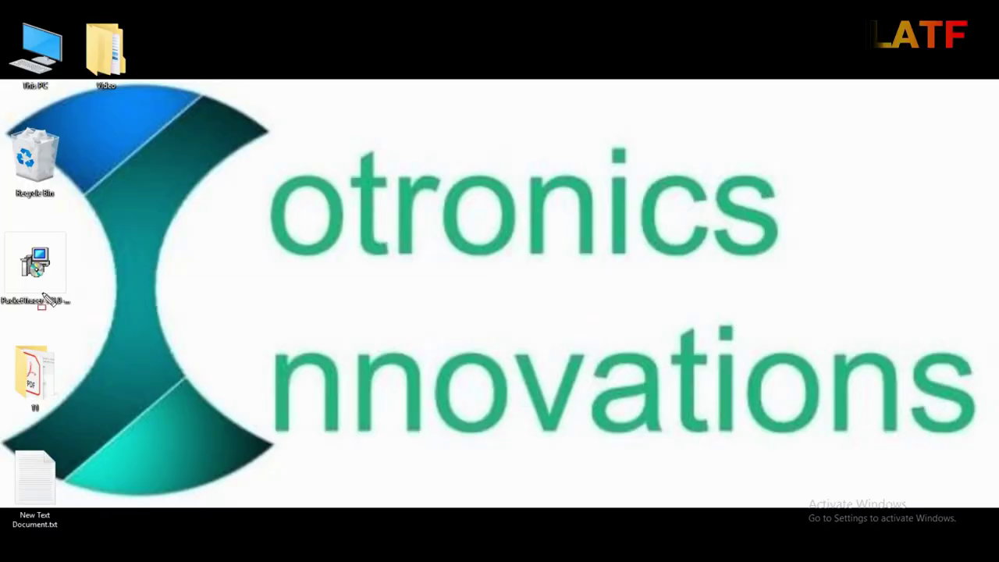
Run the installer and install Packet Tracer 7.3.0 64Bit with default folders and a desktop shortcut
{"action": "left_click_drag", "start_coordinate": [1, 218], "coordinate": [96, 322]}
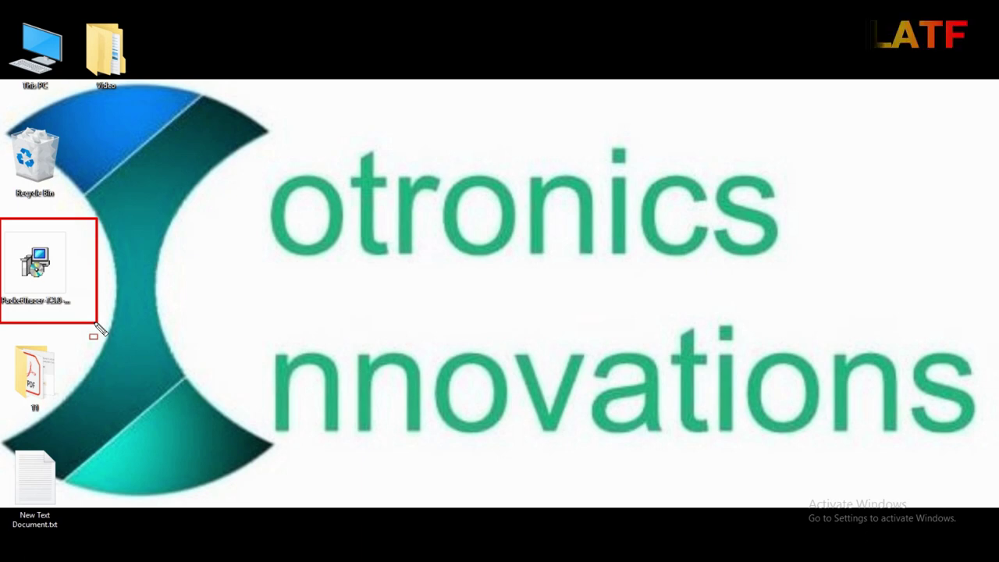
{"action": "key", "text": "Escape"}
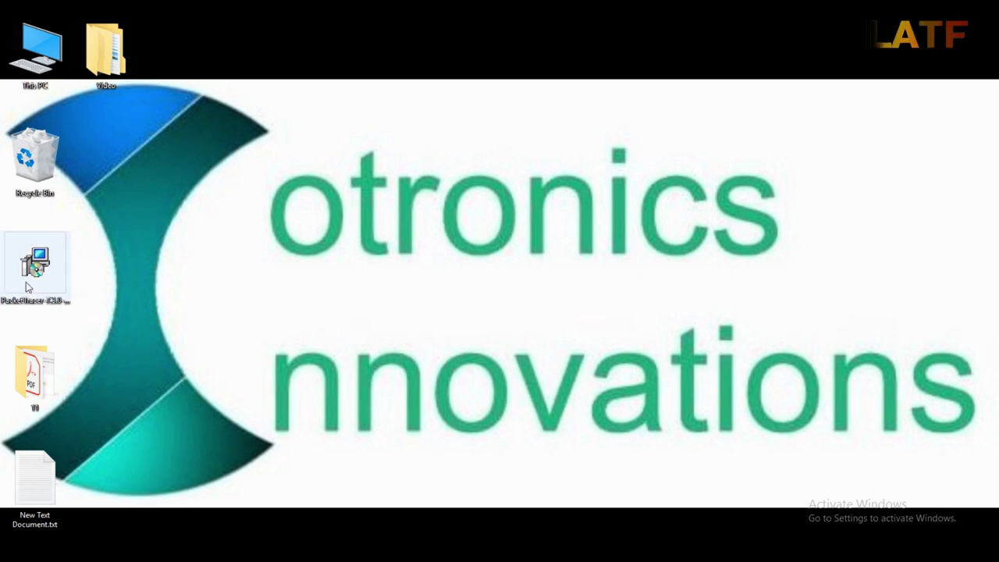
{"action": "double_click", "coordinate": [26, 284]}
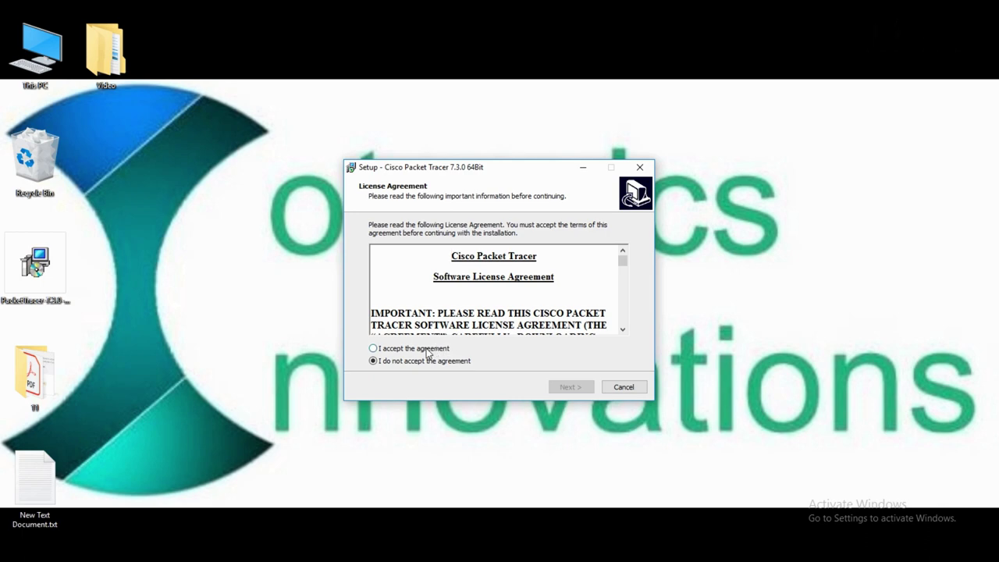
{"action": "left_click", "coordinate": [571, 387]}
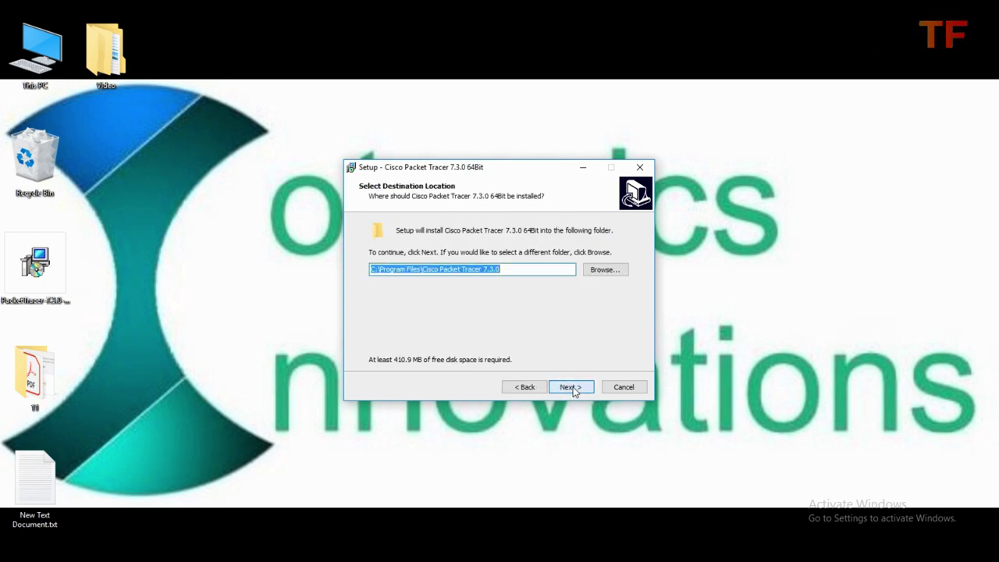
{"action": "left_click", "coordinate": [570, 387]}
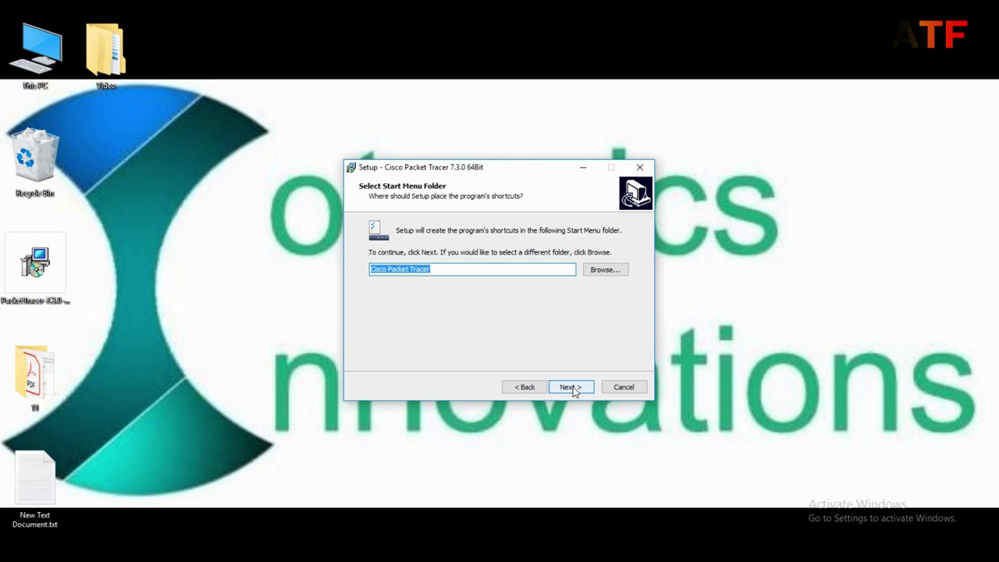
{"action": "left_click", "coordinate": [571, 388]}
{"action": "left_click", "coordinate": [572, 388]}
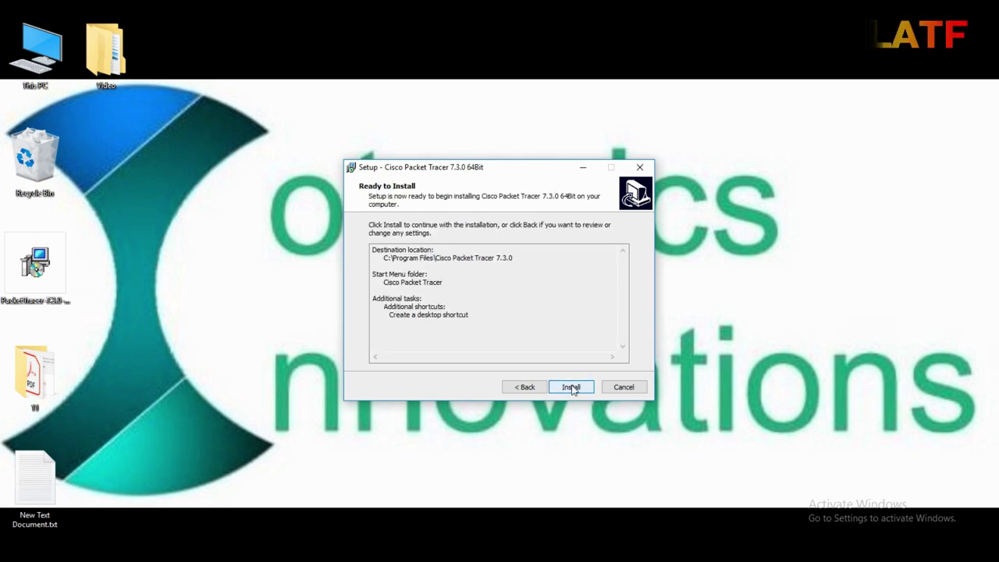
{"action": "left_click", "coordinate": [571, 388]}
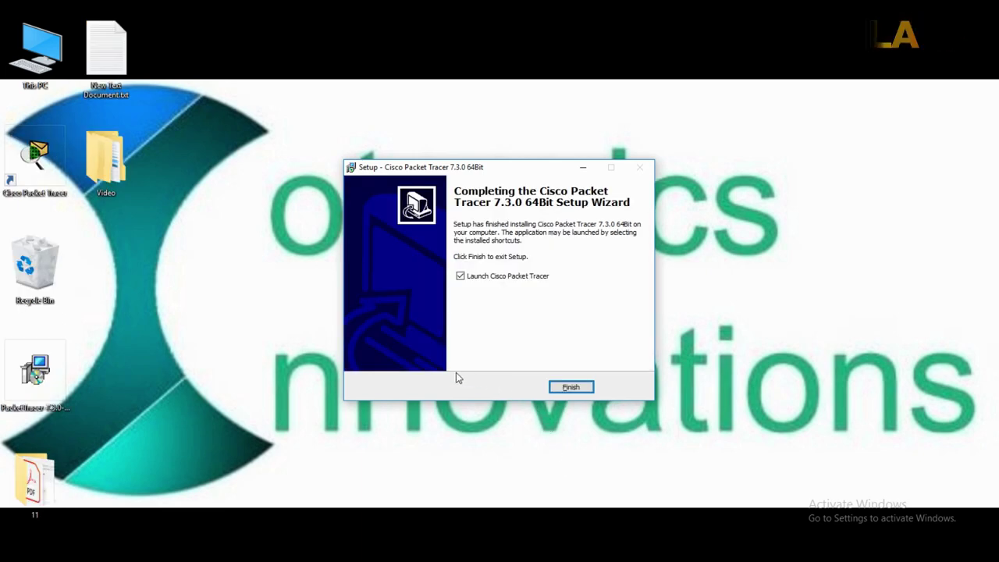
{"action": "left_click", "coordinate": [570, 387]}
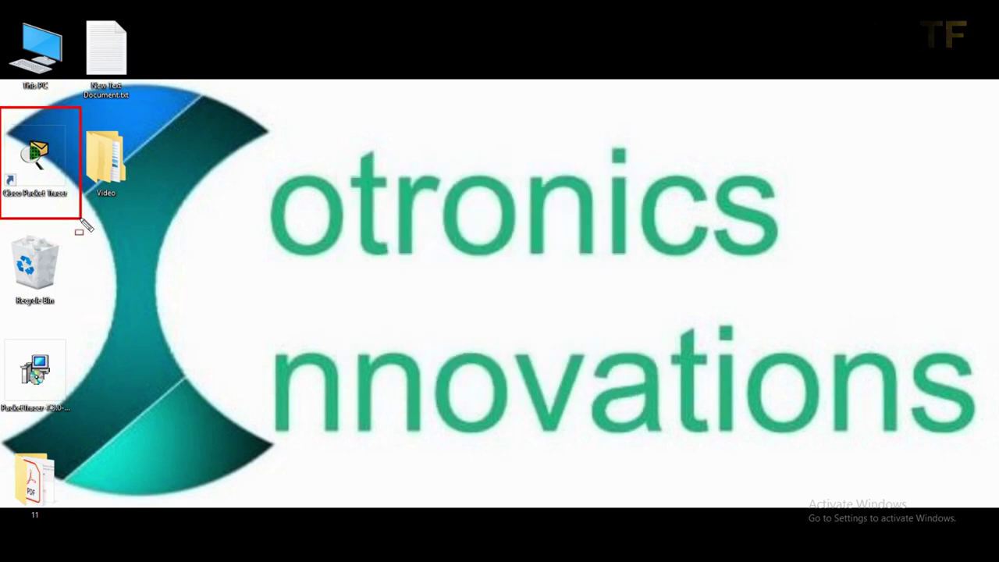
Launch Cisco Packet Tracer from its desktop shortcut and select the sign-in username field
{"action": "double_click", "coordinate": [39, 173]}
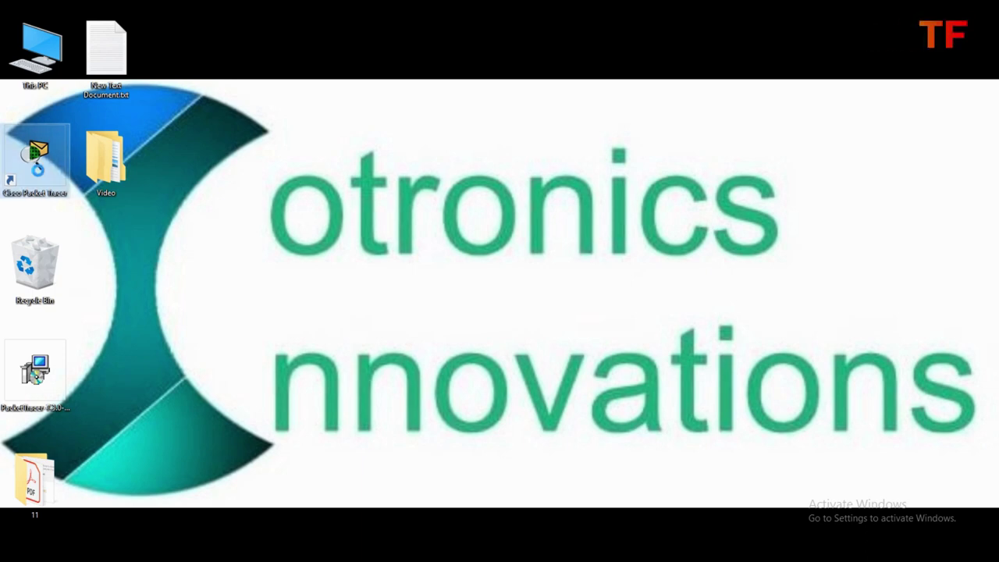
{"action": "right_click", "coordinate": [39, 172]}
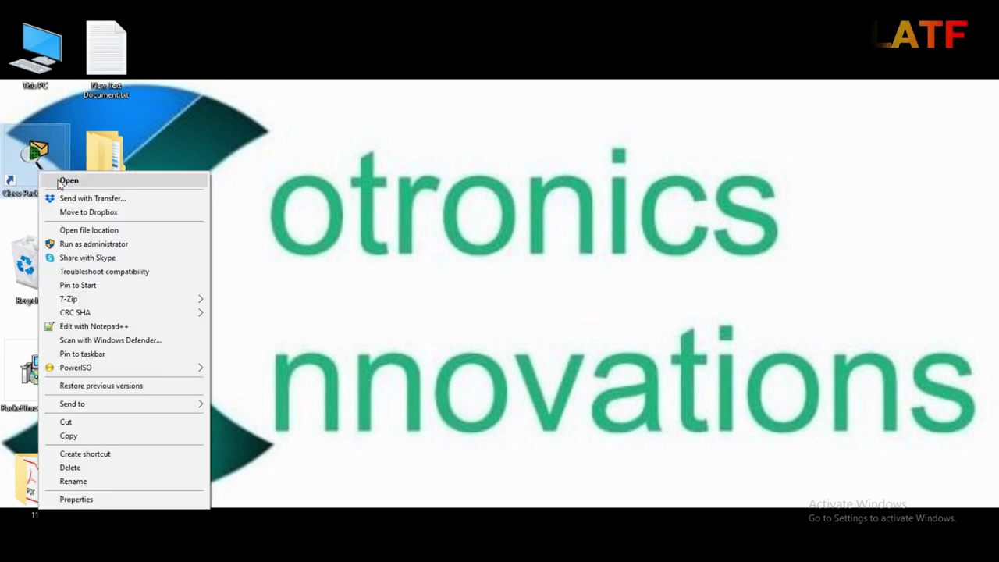
{"action": "left_click", "coordinate": [69, 182]}
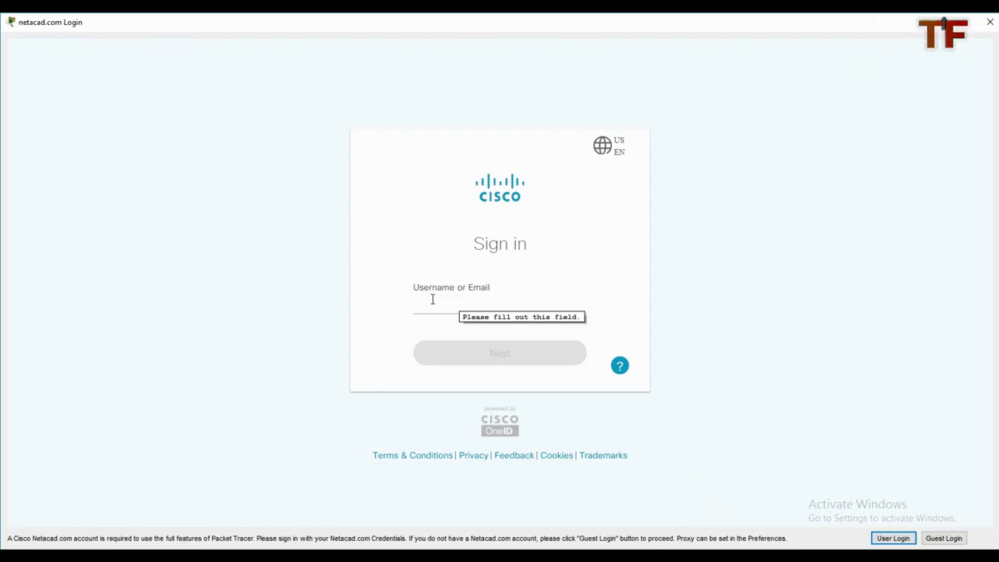
{"action": "left_click", "coordinate": [438, 310]}
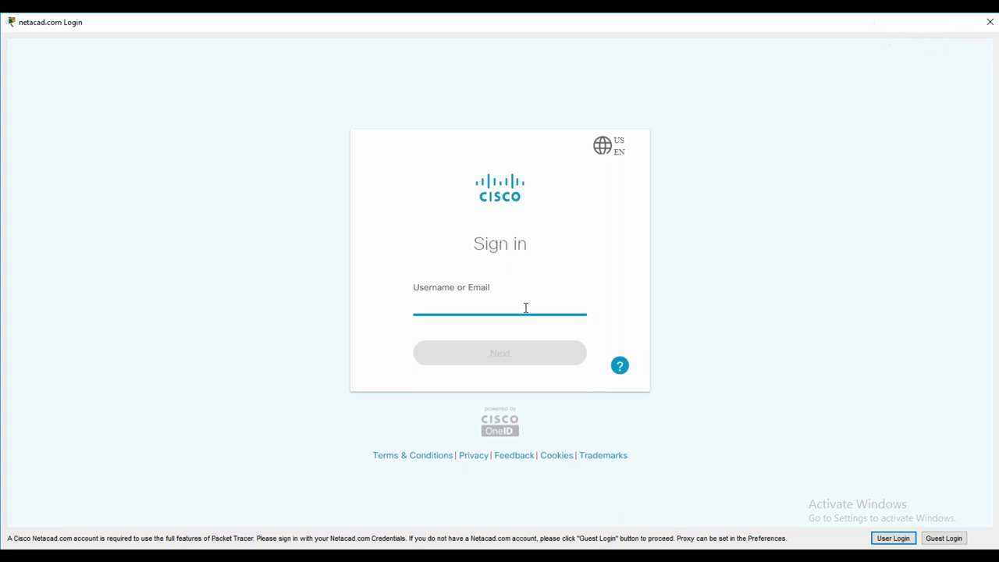
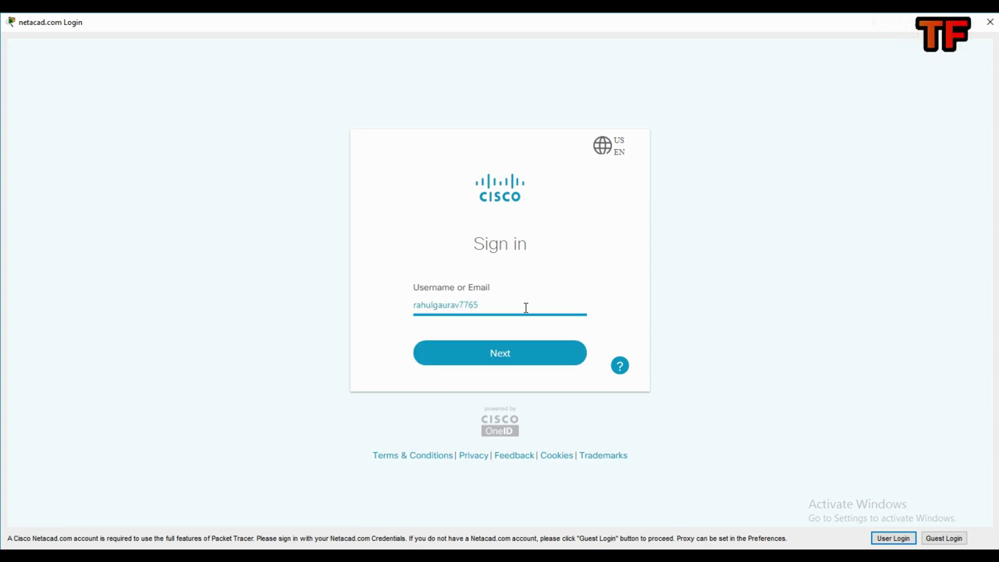
Sign in with the Netacad account e-mail and password
{"action": "left_click", "coordinate": [492, 357]}
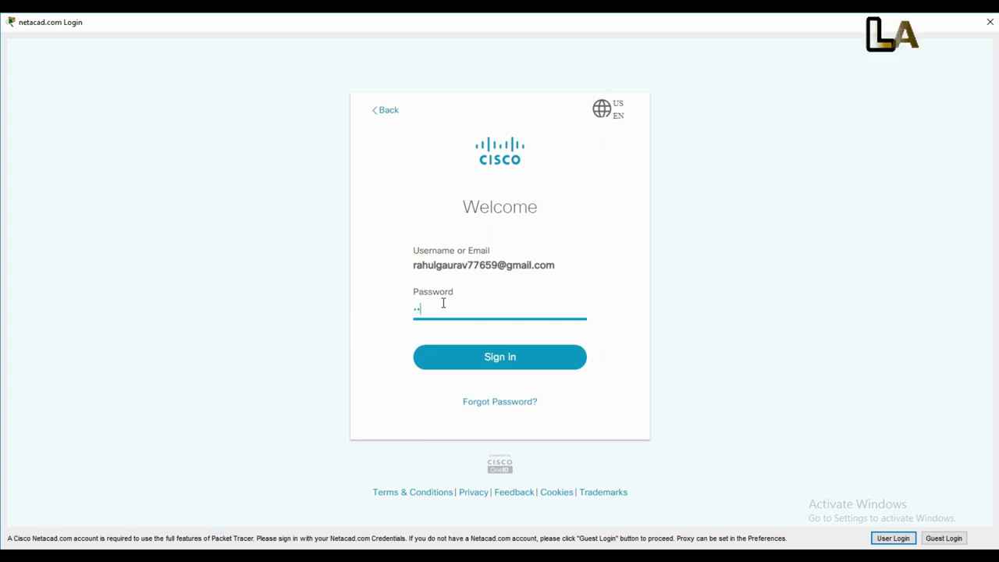
{"action": "type", "text": "•"}
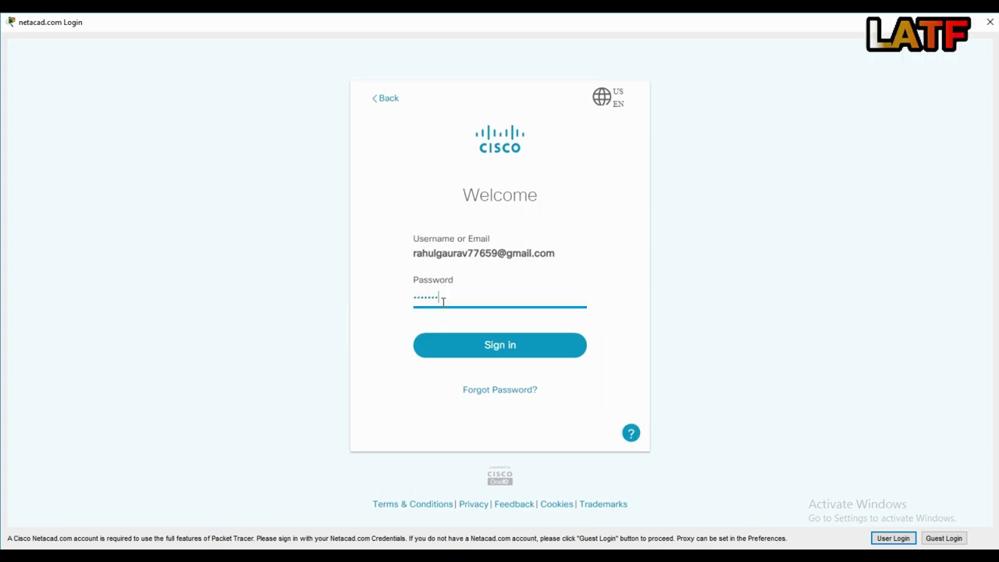
{"action": "type", "text": "••••"}
{"action": "left_click", "coordinate": [472, 340]}
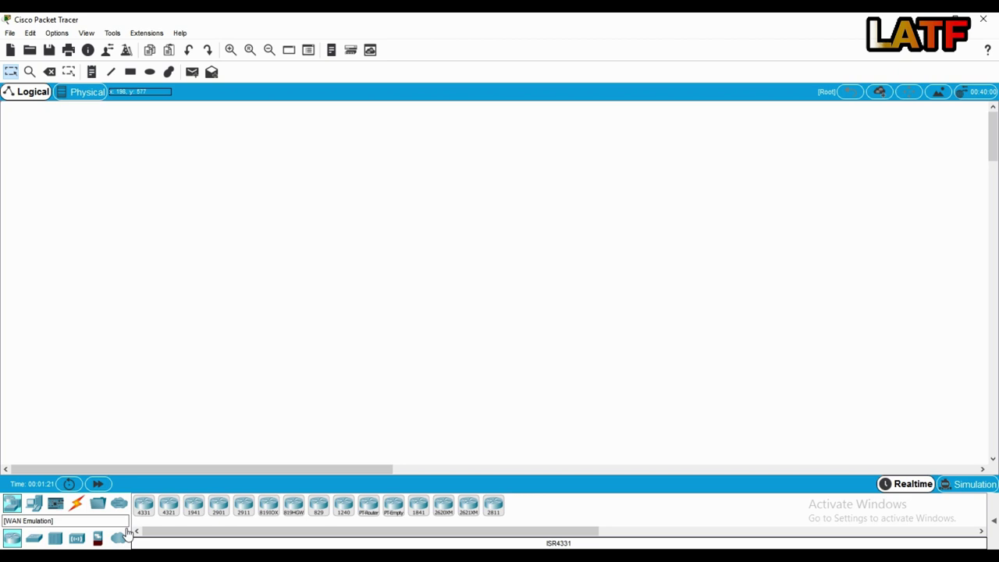
Show End Devices, then Connections, then the Multiuser Connection subcategory in the device box
{"action": "left_click", "coordinate": [43, 506]}
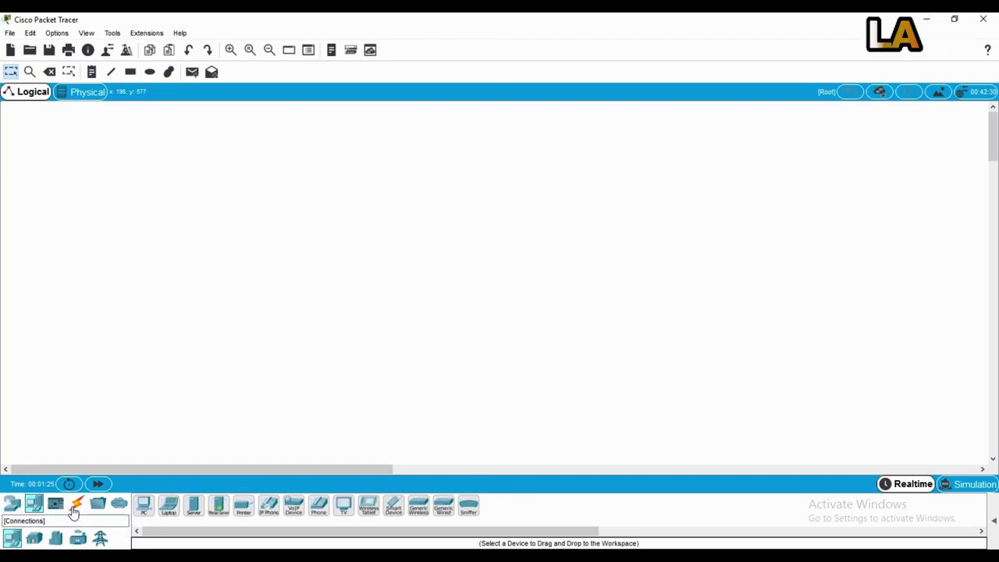
{"action": "left_click", "coordinate": [77, 506]}
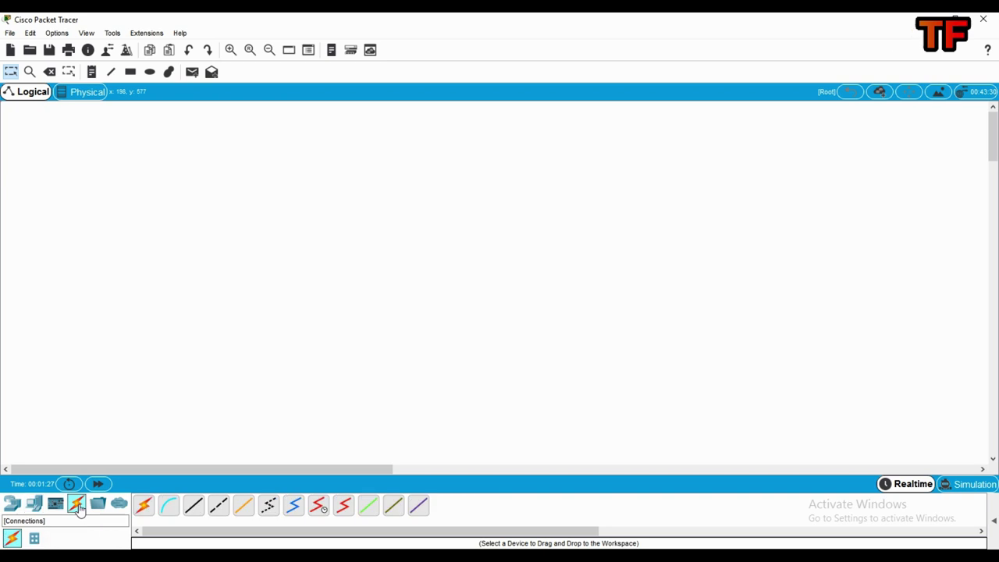
{"action": "left_click", "coordinate": [118, 503]}
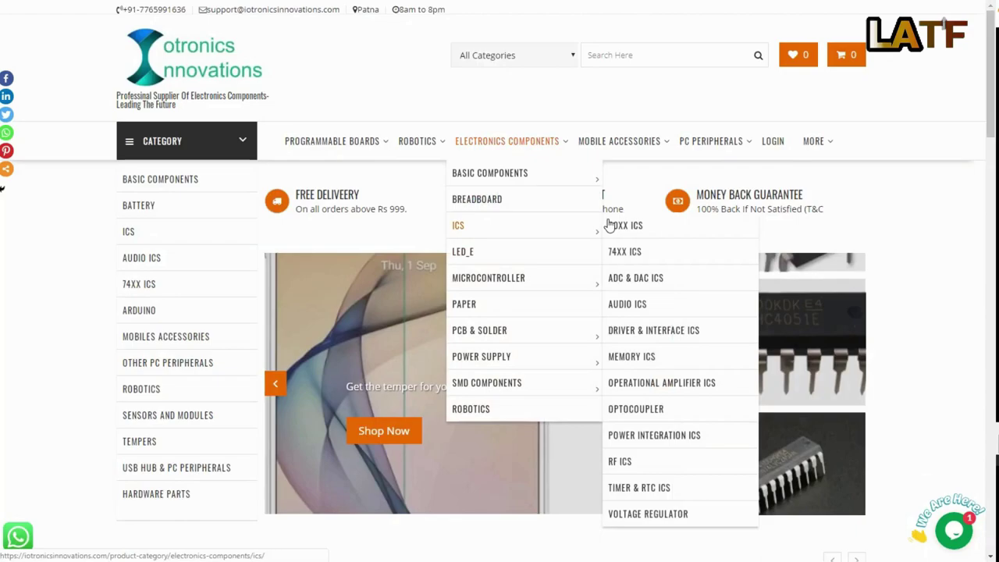
Open the ICs category under Electronics Components and scroll down through its product listings
{"action": "left_click", "coordinate": [460, 225]}
{"action": "scroll", "coordinate": [623, 283], "scroll_direction": "down", "scroll_amount": 1}
{"action": "scroll", "coordinate": [623, 282], "scroll_direction": "down", "scroll_amount": 4}
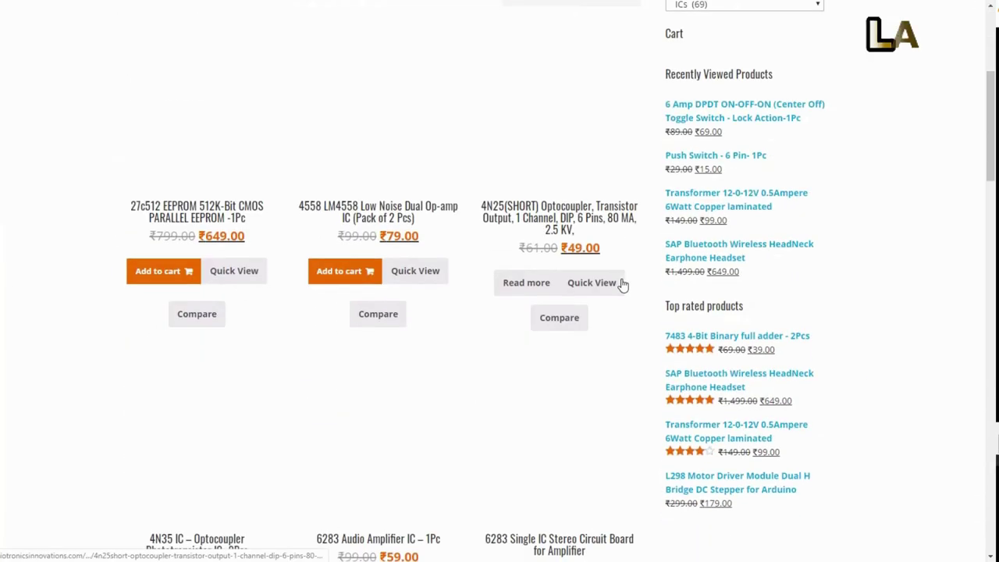